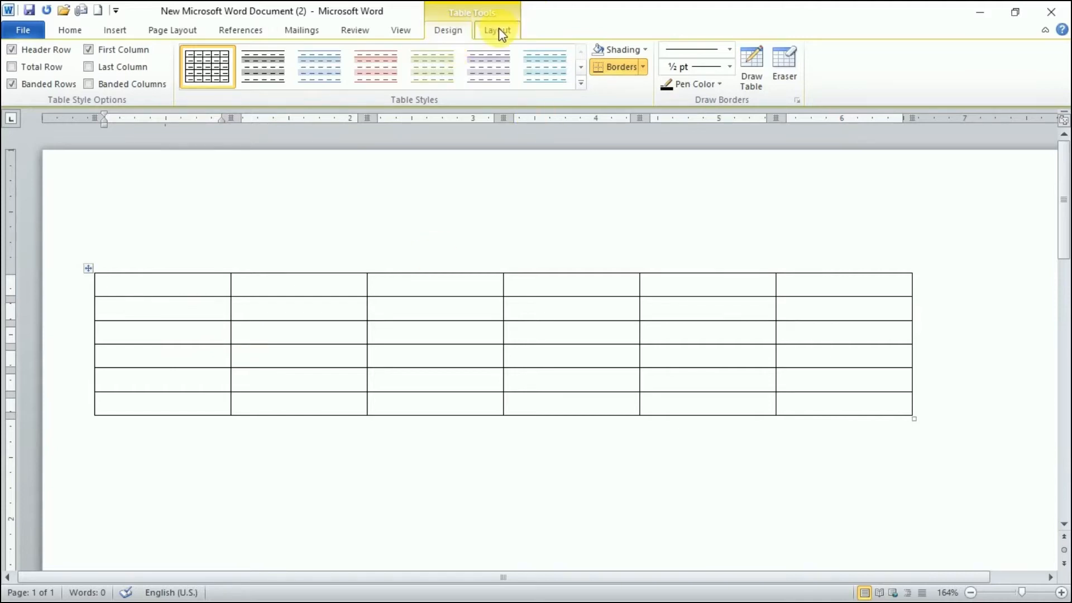
Apply the built-in purple table style with a solid header and shaded banded rows to the table.
{"action": "left_click", "coordinate": [537, 78]}
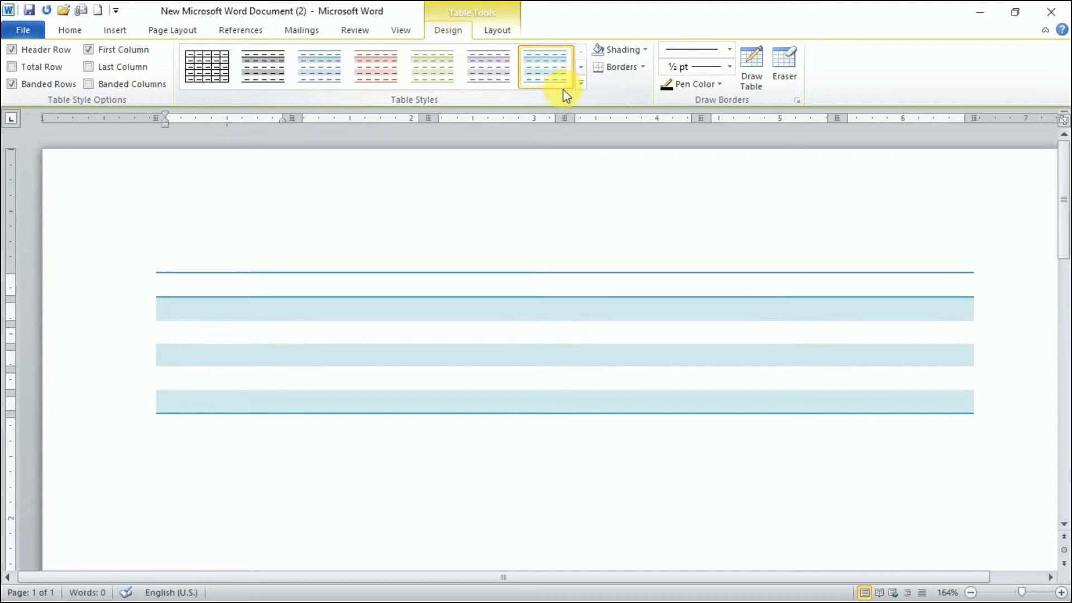
{"action": "left_click", "coordinate": [579, 84]}
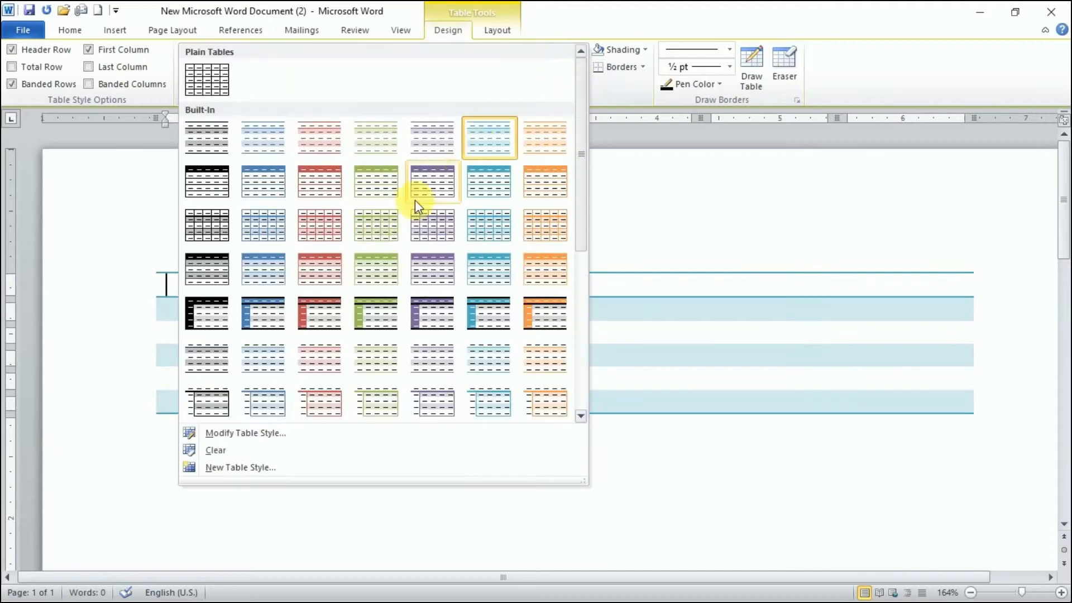
{"action": "left_click", "coordinate": [437, 271]}
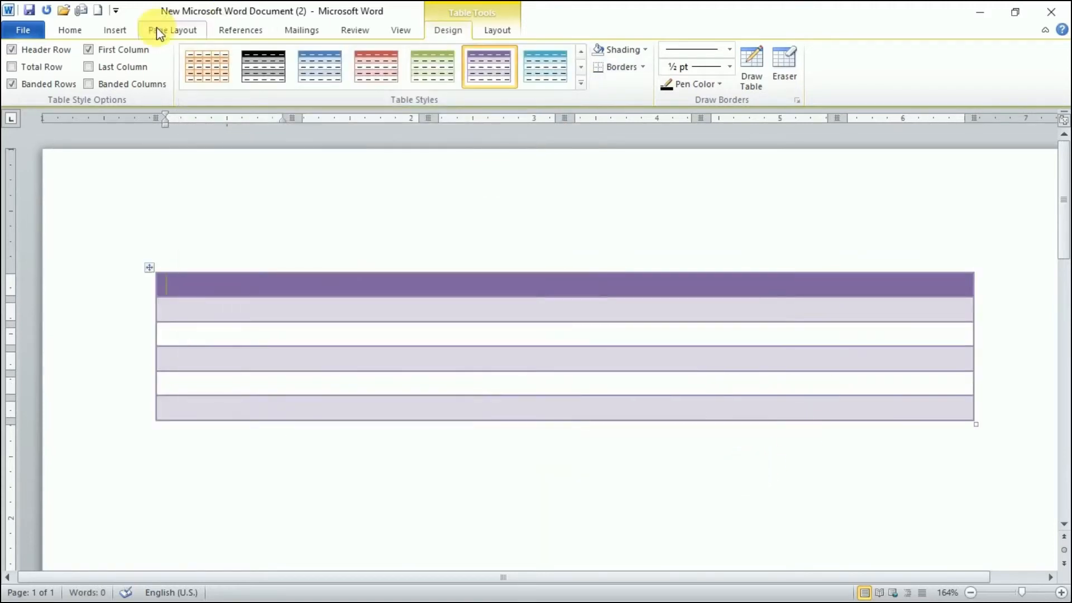
{"action": "left_click", "coordinate": [115, 30]}
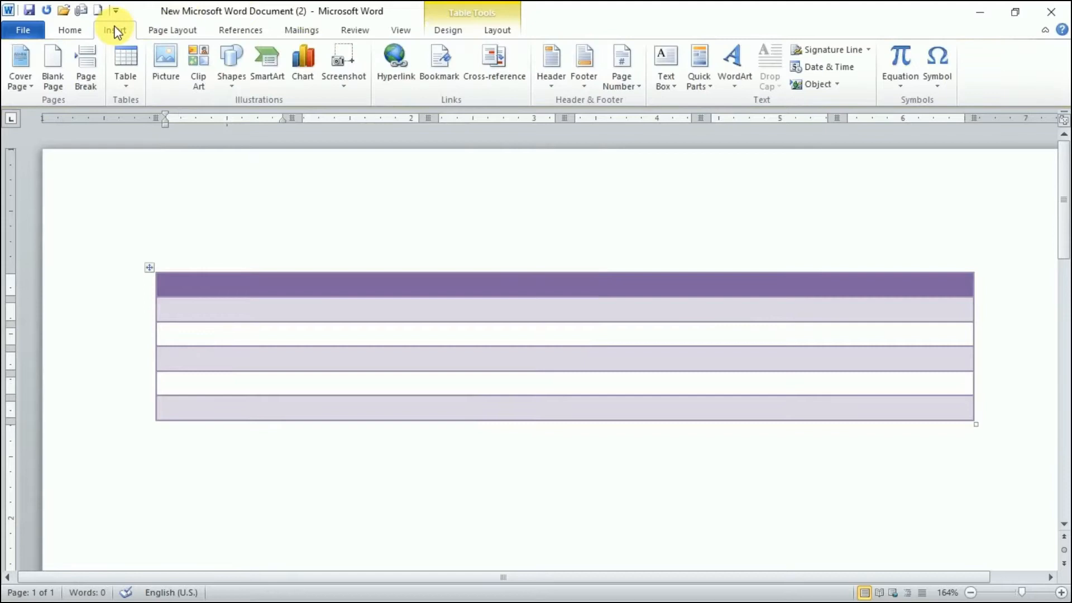
{"action": "left_click", "coordinate": [124, 83]}
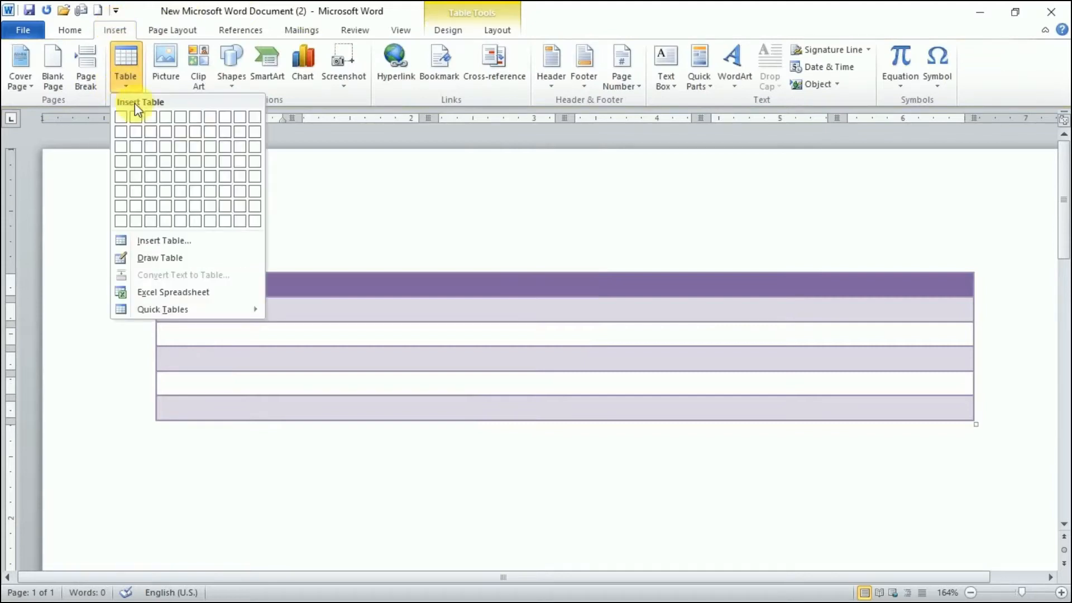
{"action": "left_click", "coordinate": [438, 456]}
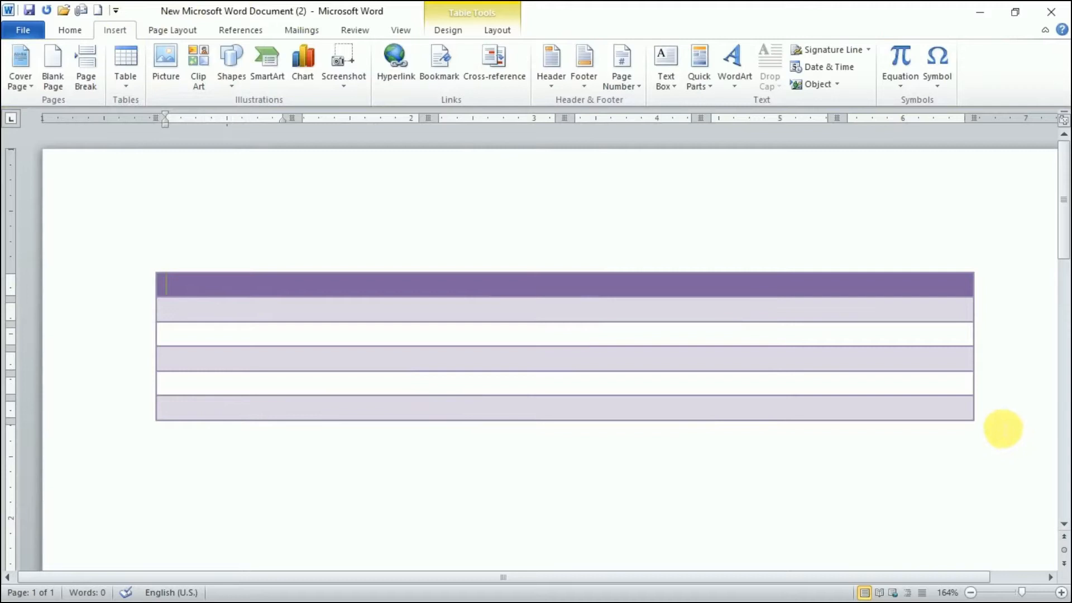
Add three blank lines below the purple table to make room for another table.
{"action": "left_click", "coordinate": [999, 427]}
{"action": "key", "text": "Return"}
{"action": "key", "text": "Return"}
{"action": "key", "text": "Return"}
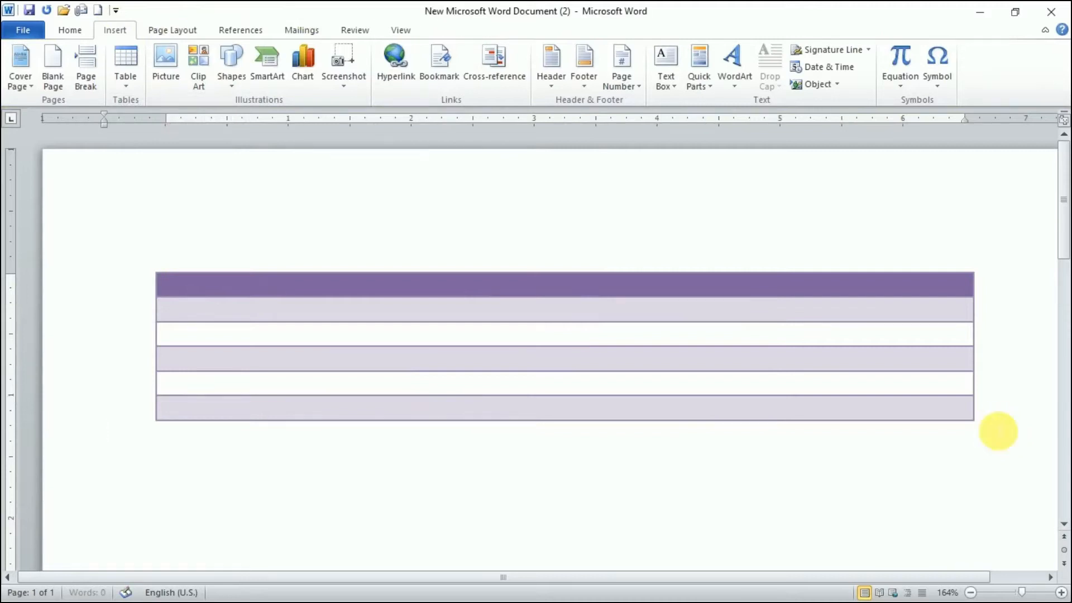
{"action": "scroll", "coordinate": [914, 436], "scroll_direction": "down", "scroll_amount": 3}
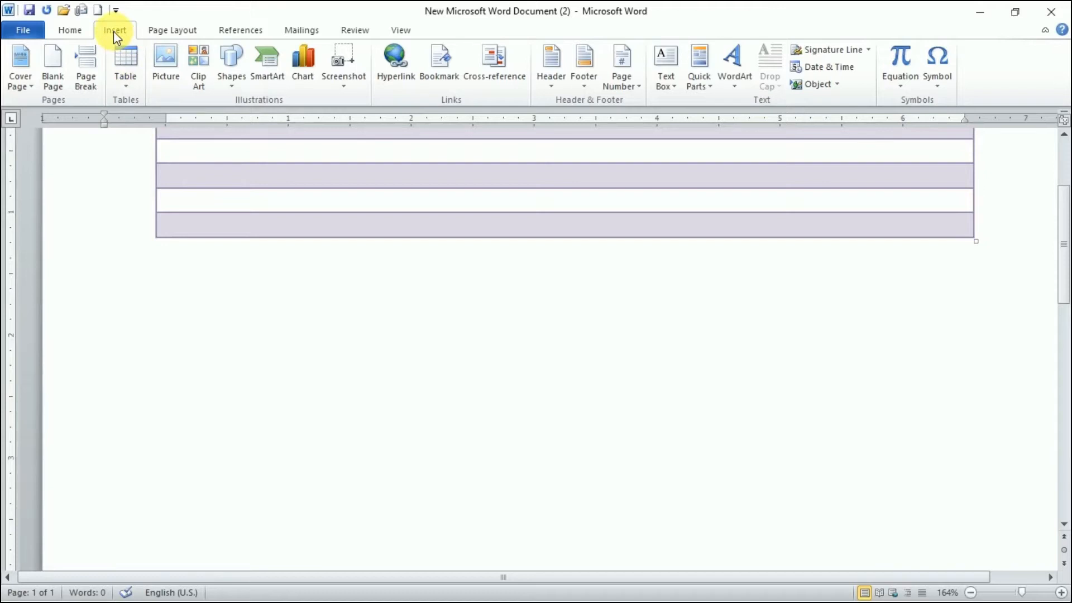
Insert a table with 5 columns and 5 rows below the purple table, using automatic fixed column width.
{"action": "left_click", "coordinate": [127, 83]}
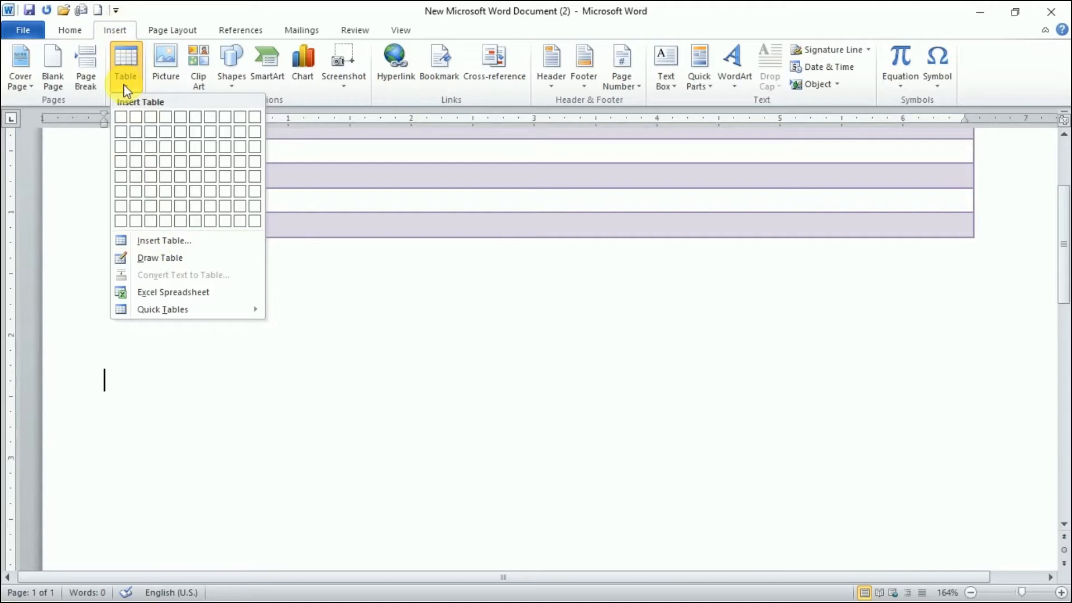
{"action": "left_click", "coordinate": [152, 241]}
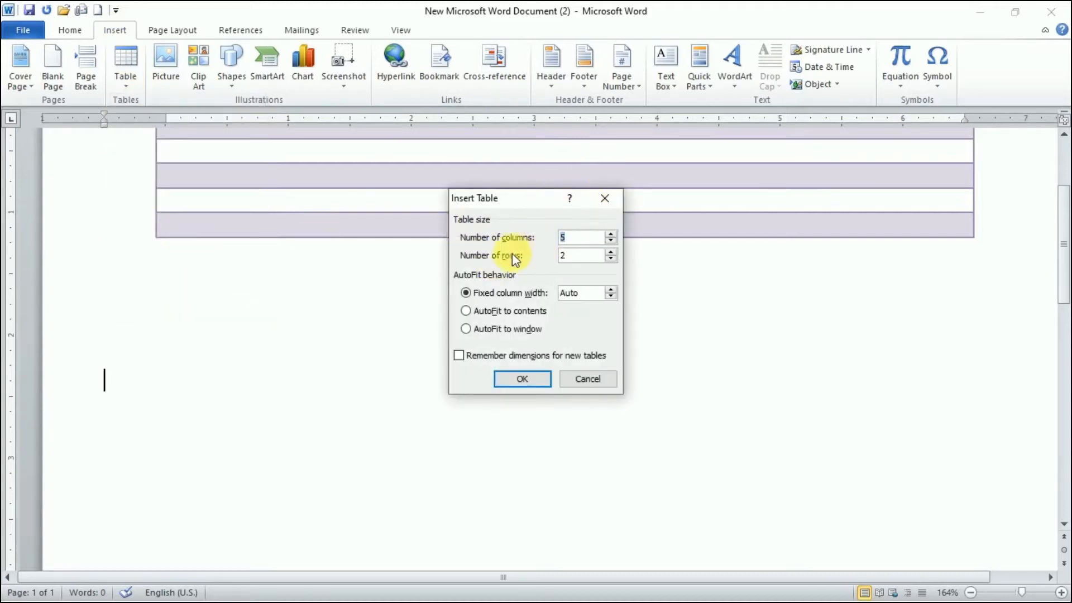
{"action": "left_click", "coordinate": [611, 252]}
{"action": "left_click", "coordinate": [611, 252]}
{"action": "left_click", "coordinate": [610, 252]}
{"action": "left_click", "coordinate": [522, 381]}
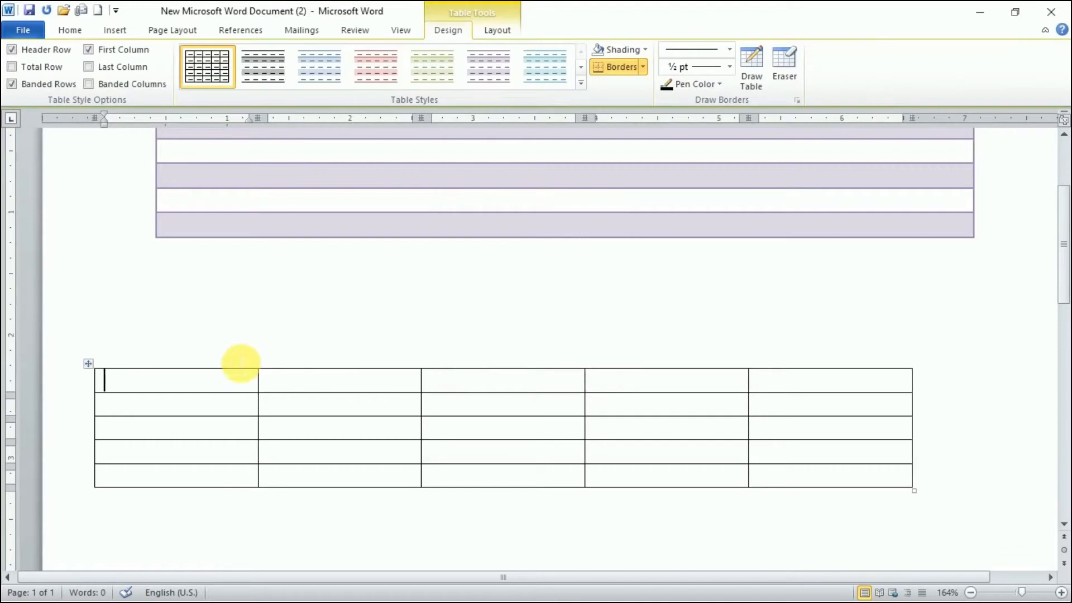
Align the new table with the edges of the purple table above and apply the black grid style with grey banded rows.
{"action": "left_click_drag", "start_coordinate": [89, 364], "coordinate": [149, 352]}
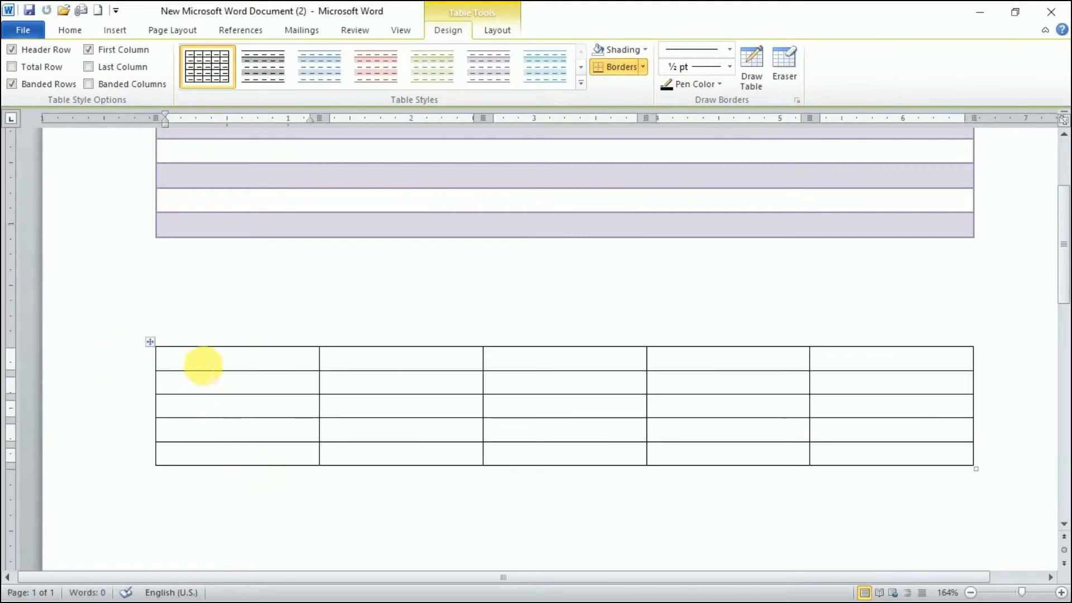
{"action": "left_click", "coordinate": [581, 83]}
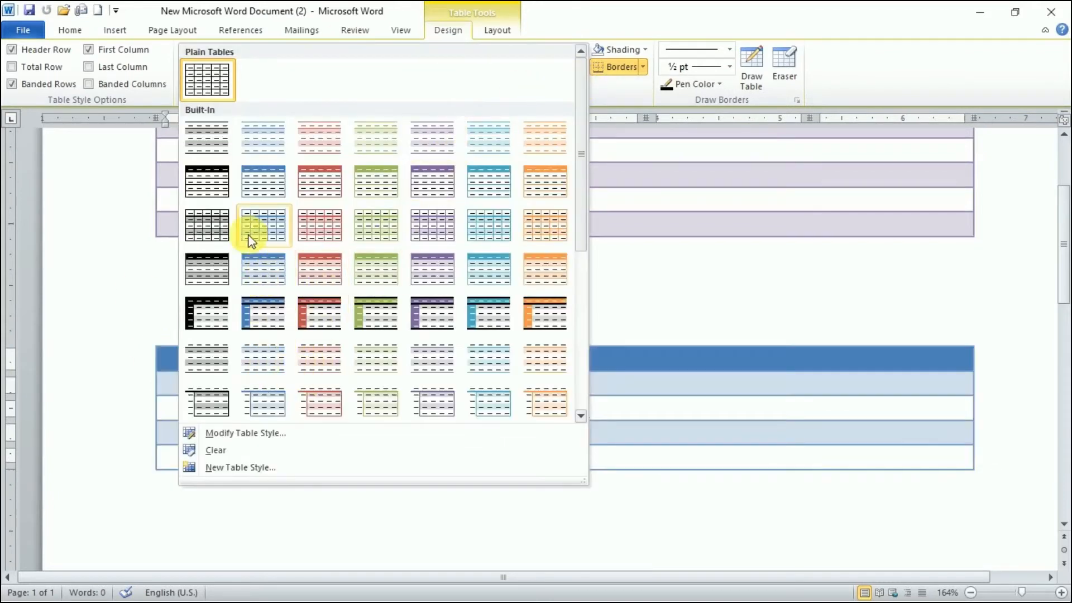
{"action": "left_click", "coordinate": [209, 227]}
{"action": "left_click", "coordinate": [602, 329]}
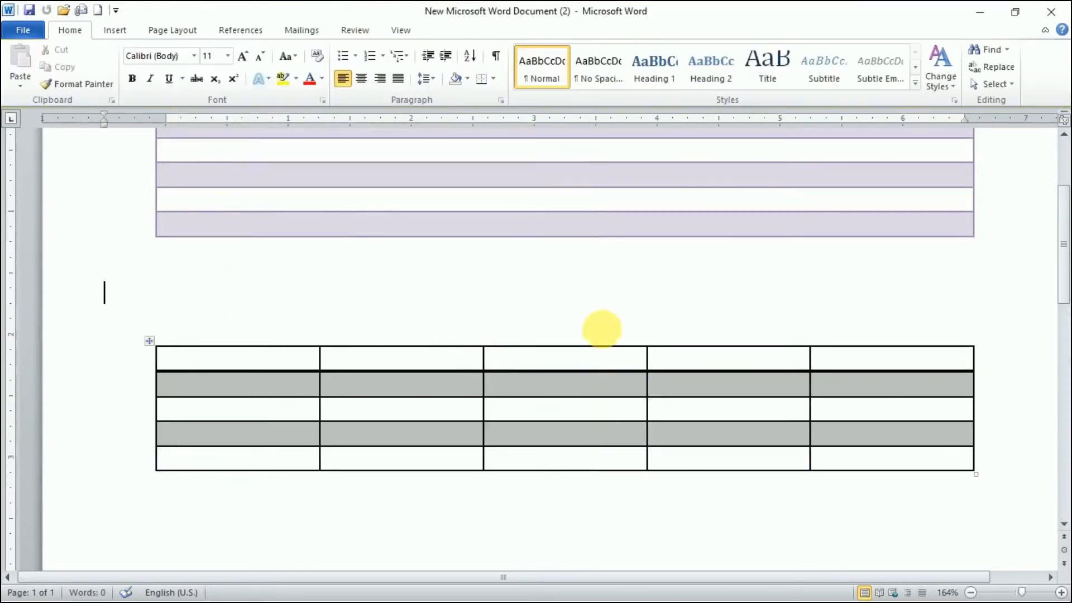
Draw a table outline about 6.5 in wide and 1.6 in tall below the grey banded table using Draw Table.
{"action": "scroll", "coordinate": [517, 385], "scroll_direction": "down", "scroll_amount": 5}
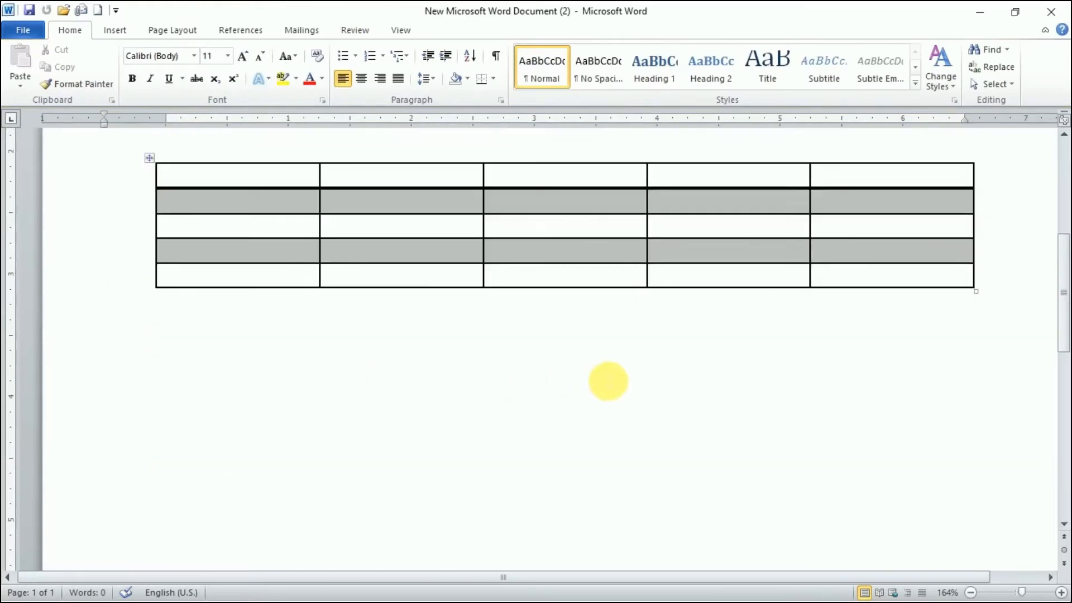
{"action": "scroll", "coordinate": [608, 382], "scroll_direction": "down", "scroll_amount": 2}
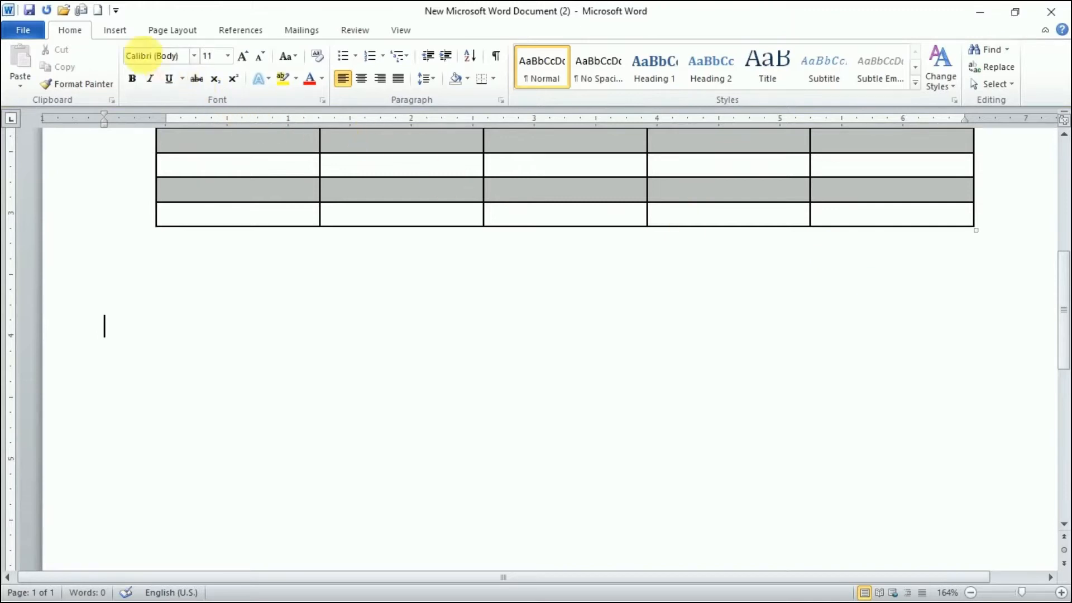
{"action": "left_click", "coordinate": [113, 31]}
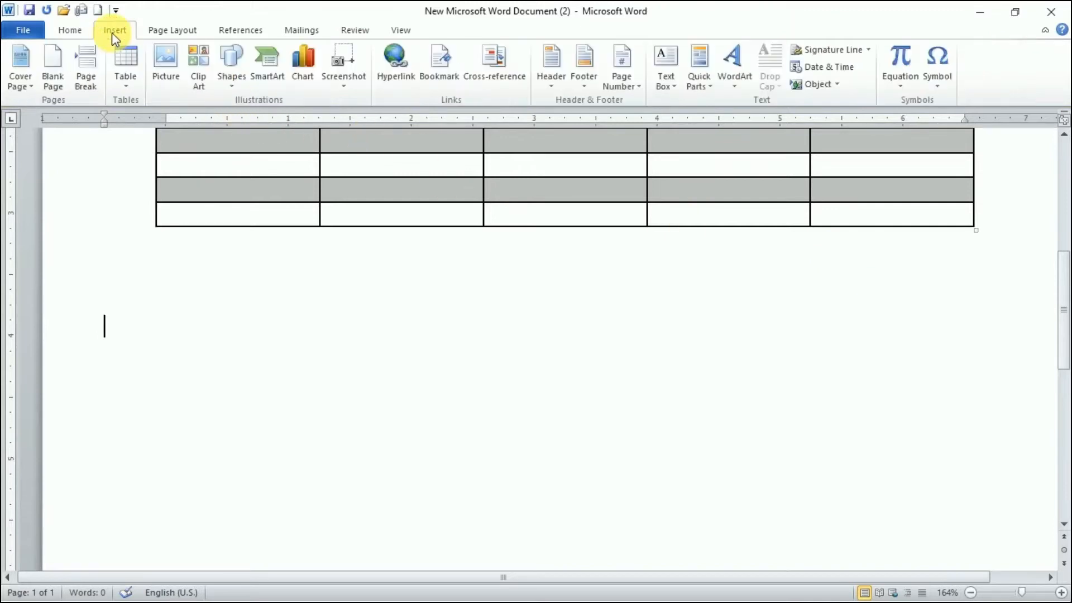
{"action": "left_click", "coordinate": [126, 84]}
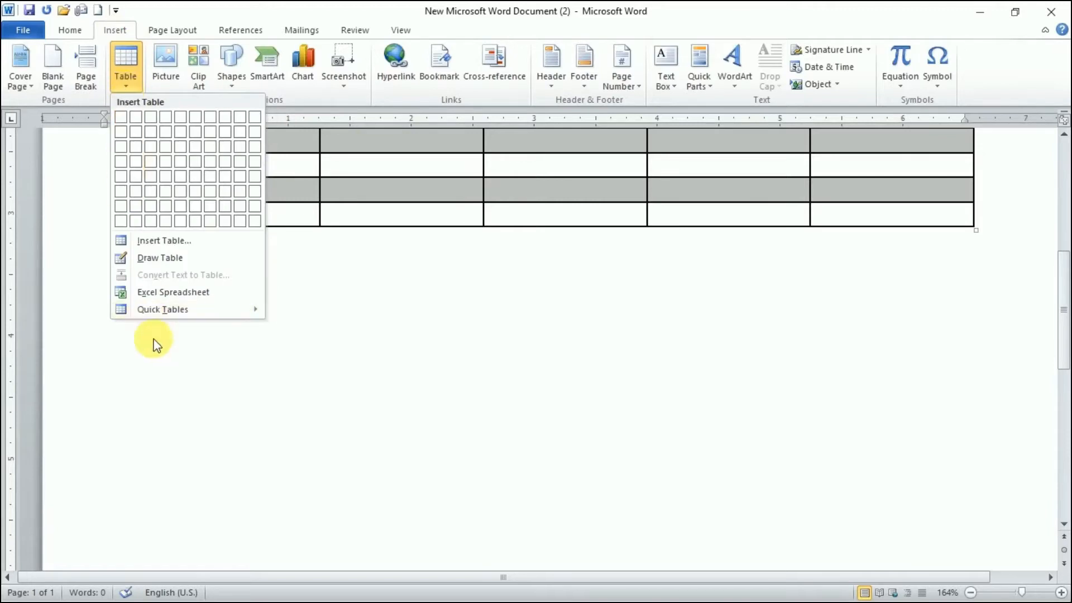
{"action": "left_click", "coordinate": [162, 258]}
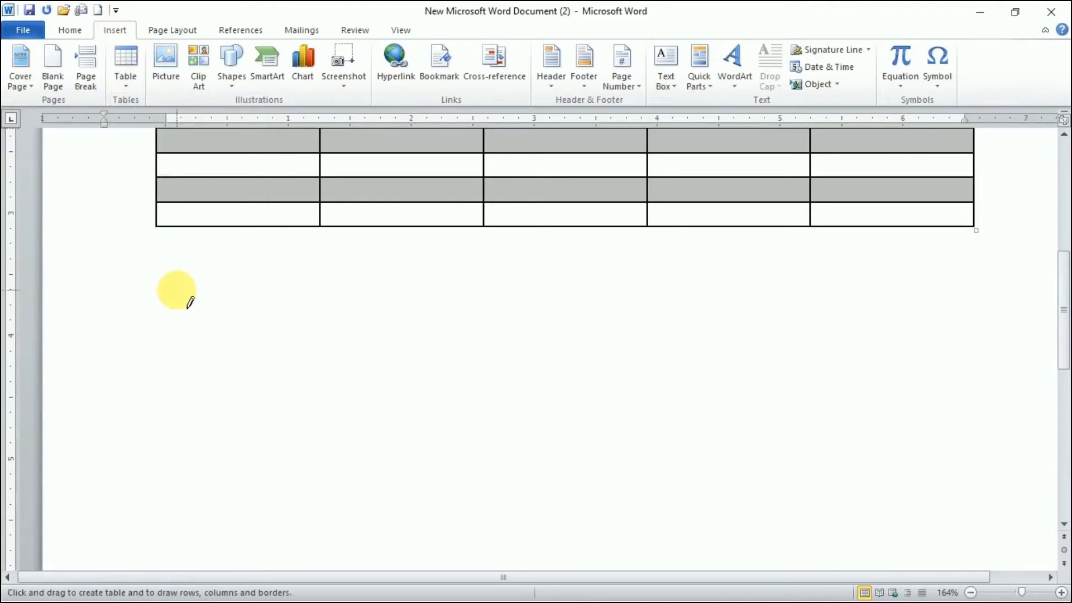
{"action": "mouse_move", "coordinate": [172, 304]}
{"action": "left_mouse_down"}
{"action": "mouse_move", "coordinate": [305, 304]}
{"action": "mouse_move", "coordinate": [192, 301]}
{"action": "mouse_move", "coordinate": [306, 378]}
{"action": "mouse_move", "coordinate": [815, 496]}
{"action": "mouse_move", "coordinate": [979, 505]}
{"action": "left_mouse_up"}
Draw four vertical and three horizontal lines inside the outline to divide it into five columns and four rows.
{"action": "left_click_drag", "start_coordinate": [325, 325], "coordinate": [316, 467]}
{"action": "left_click_drag", "start_coordinate": [484, 318], "coordinate": [483, 470]}
{"action": "left_click_drag", "start_coordinate": [624, 317], "coordinate": [637, 483]}
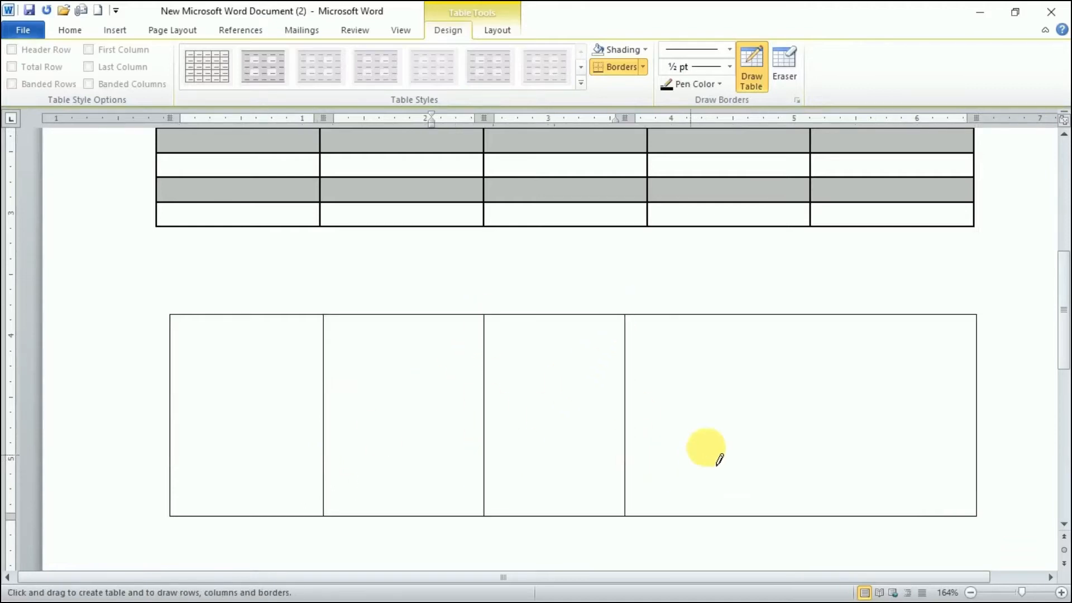
{"action": "left_click_drag", "start_coordinate": [784, 317], "coordinate": [792, 506]}
{"action": "left_click_drag", "start_coordinate": [171, 362], "coordinate": [870, 351]}
{"action": "left_click_drag", "start_coordinate": [183, 420], "coordinate": [888, 418]}
{"action": "left_click_drag", "start_coordinate": [173, 457], "coordinate": [949, 478]}
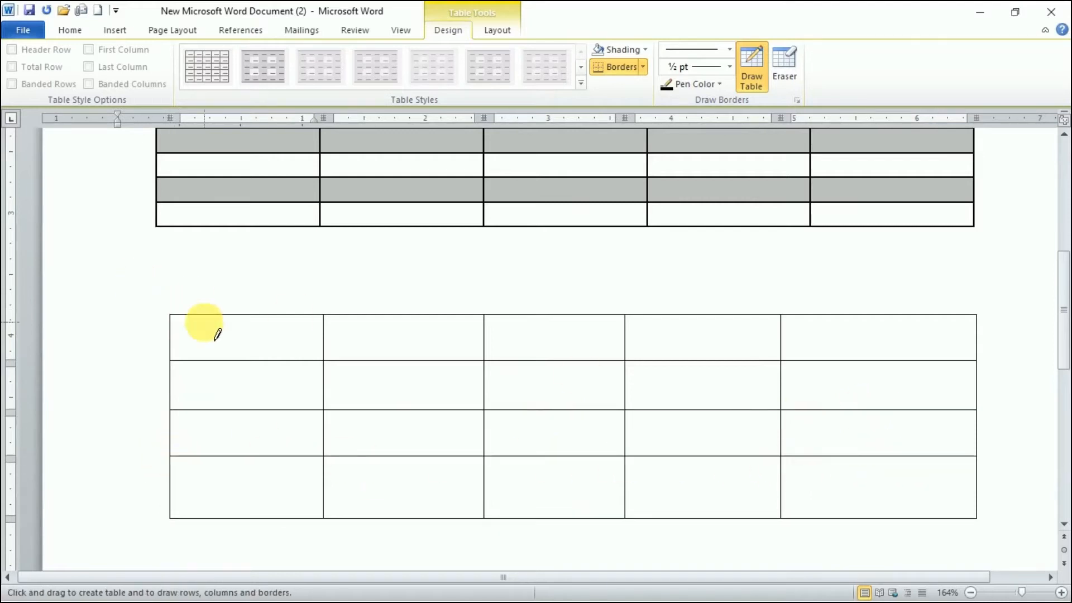
Subdivide the drawn table's first column: split the top cell into three side by side, and halve the second and third cells horizontally.
{"action": "left_click_drag", "start_coordinate": [218, 330], "coordinate": [217, 362]}
{"action": "left_click_drag", "start_coordinate": [268, 332], "coordinate": [263, 363]}
{"action": "left_click_drag", "start_coordinate": [179, 399], "coordinate": [319, 385]}
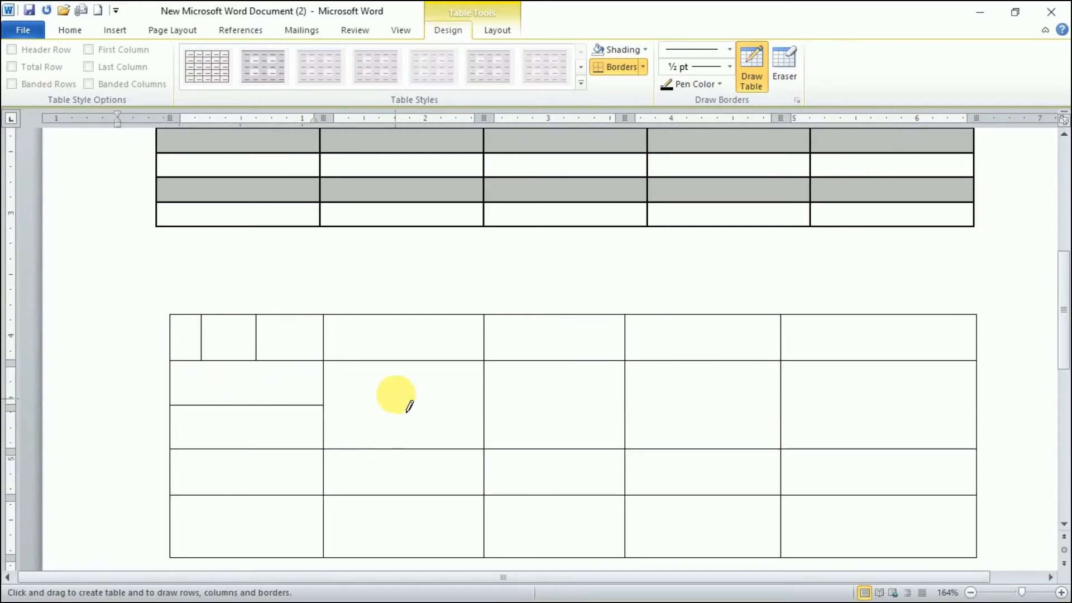
{"action": "left_click_drag", "start_coordinate": [183, 476], "coordinate": [316, 479]}
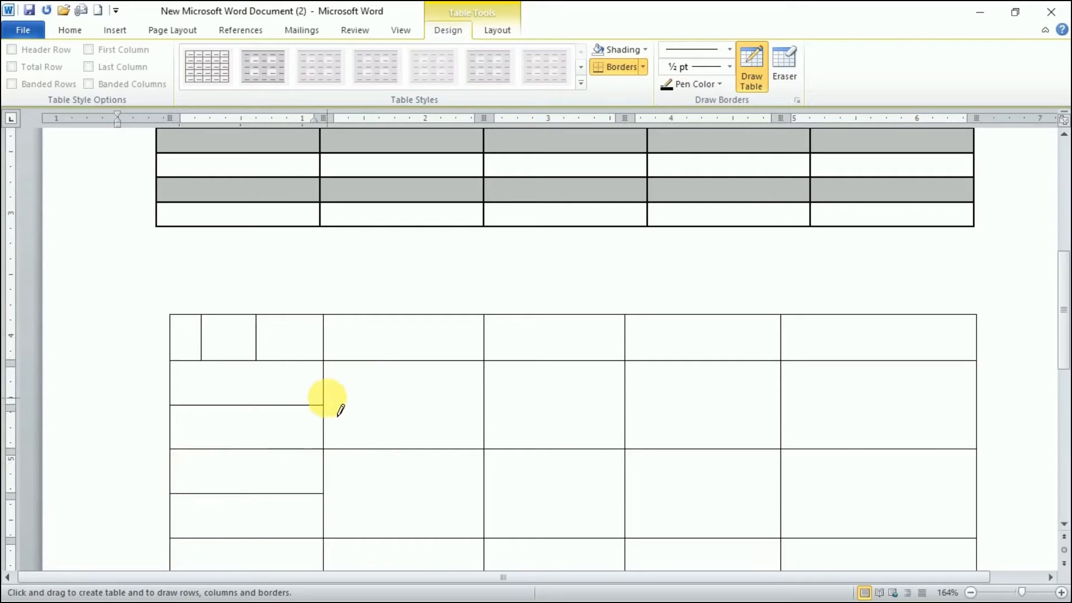
Draw a diagonal line from upper left to lower right across the second main column's top cell and stop drawing.
{"action": "scroll", "coordinate": [319, 435], "scroll_direction": "down", "scroll_amount": 1}
{"action": "left_click_drag", "start_coordinate": [323, 255], "coordinate": [484, 300]}
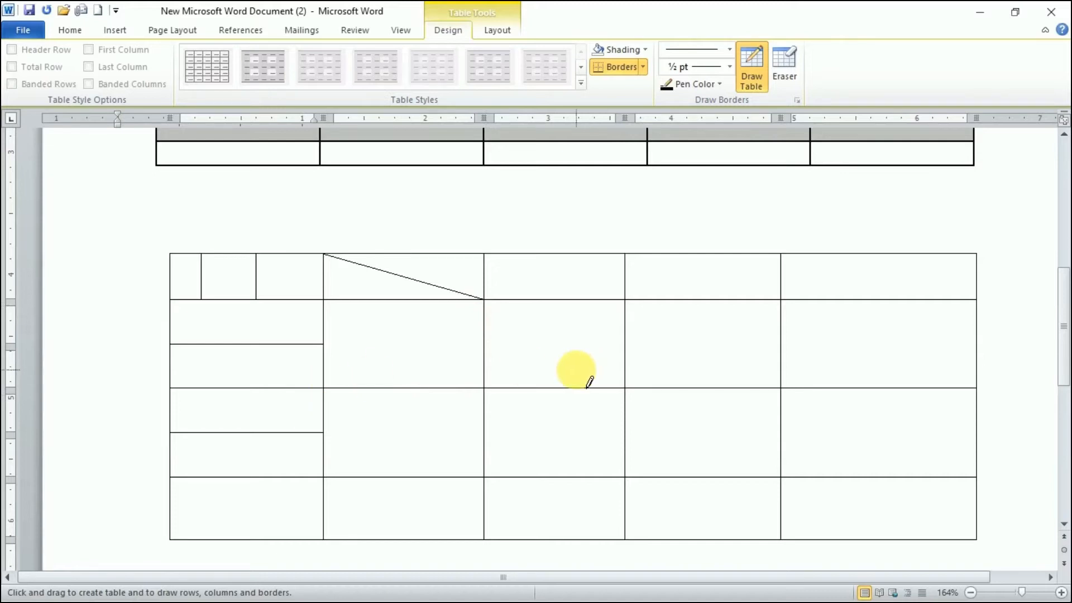
{"action": "key", "text": "Escape"}
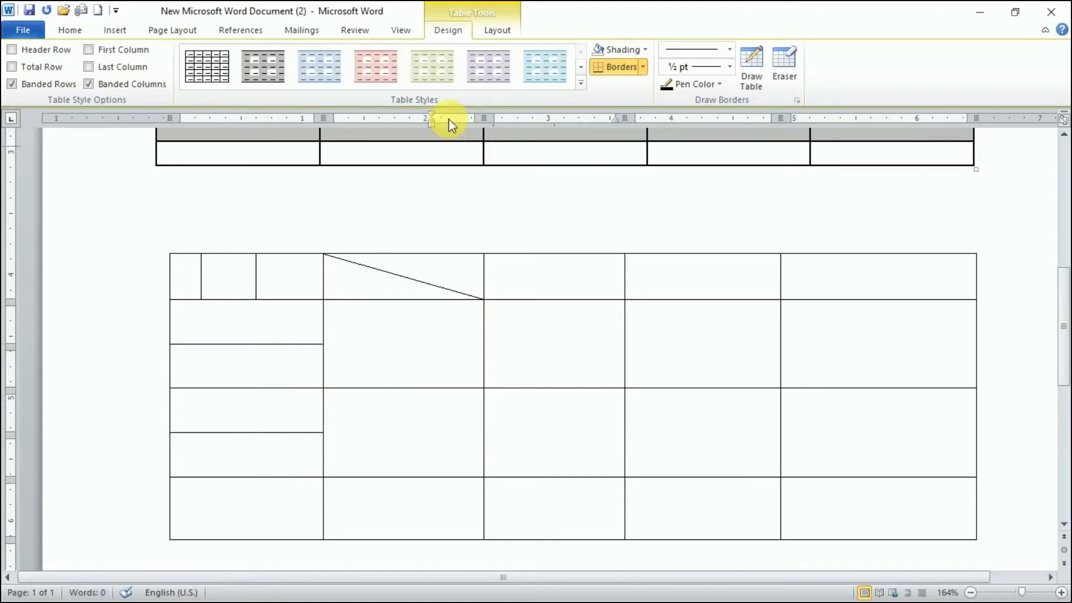
Apply the built-in aqua grid table style with banding to the hand-drawn table.
{"action": "left_click", "coordinate": [557, 77]}
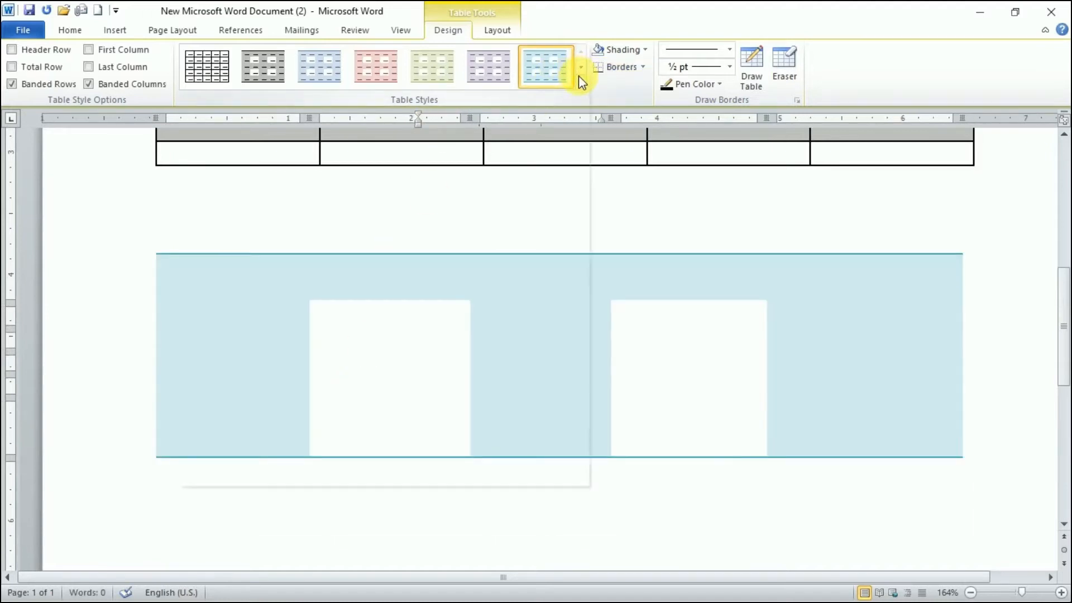
{"action": "left_click", "coordinate": [580, 77]}
{"action": "left_click", "coordinate": [494, 223]}
{"action": "left_click", "coordinate": [548, 521]}
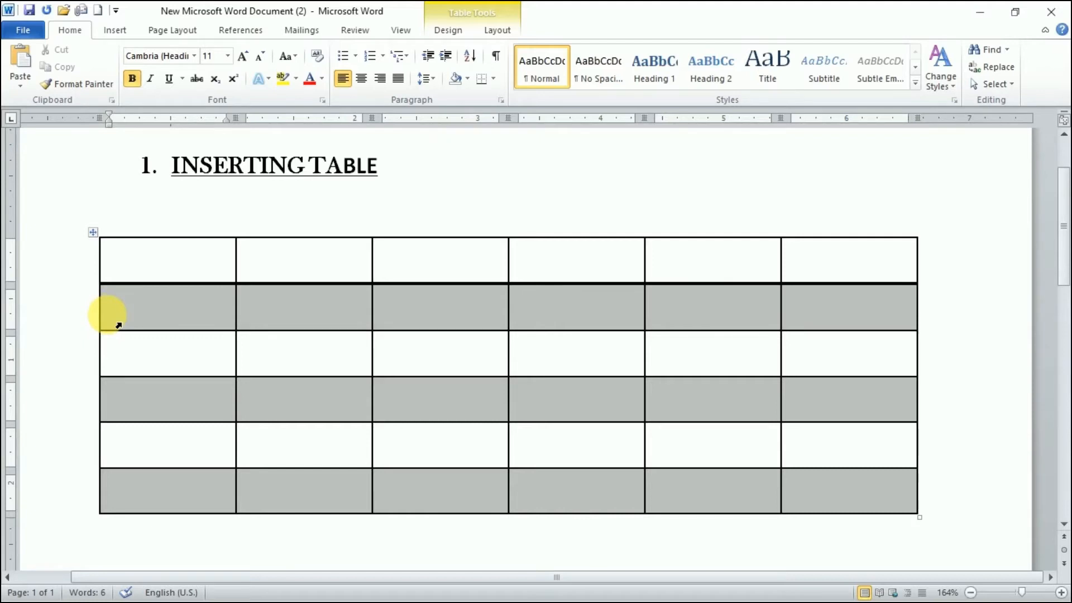
Select single cells in the table under INSERTING TABLE: the first cells of rows two and three, and the third cell of row two.
{"action": "left_click", "coordinate": [118, 325]}
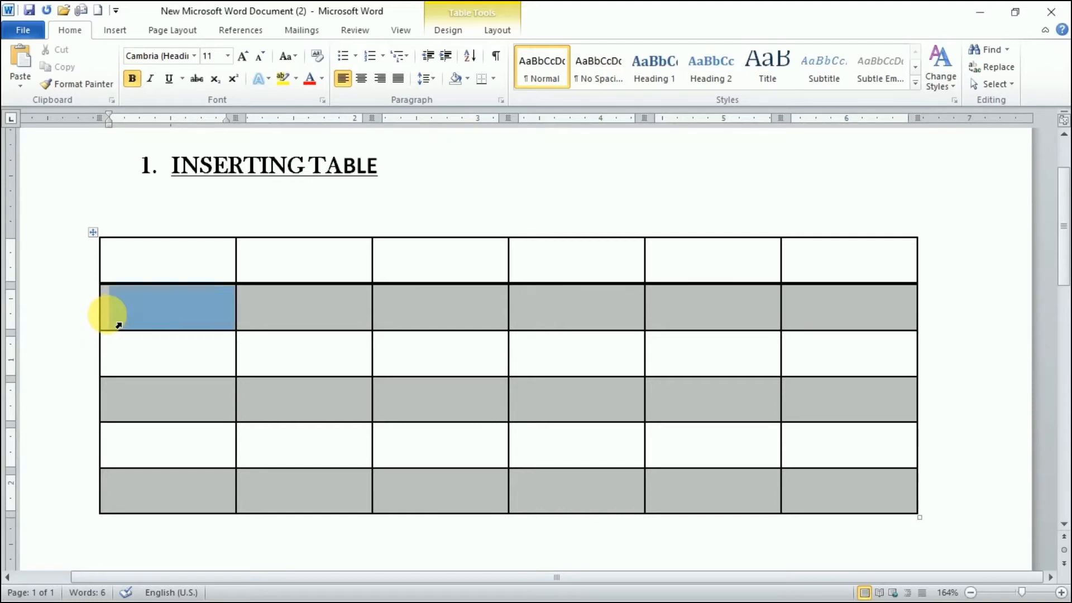
{"action": "left_click", "coordinate": [117, 353]}
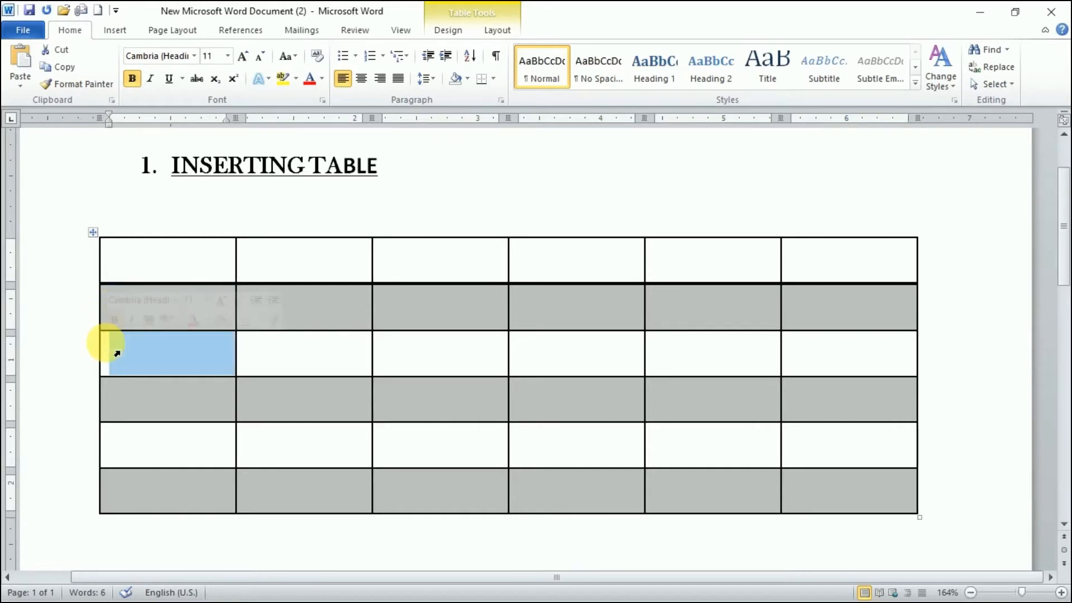
{"action": "left_click", "coordinate": [380, 312]}
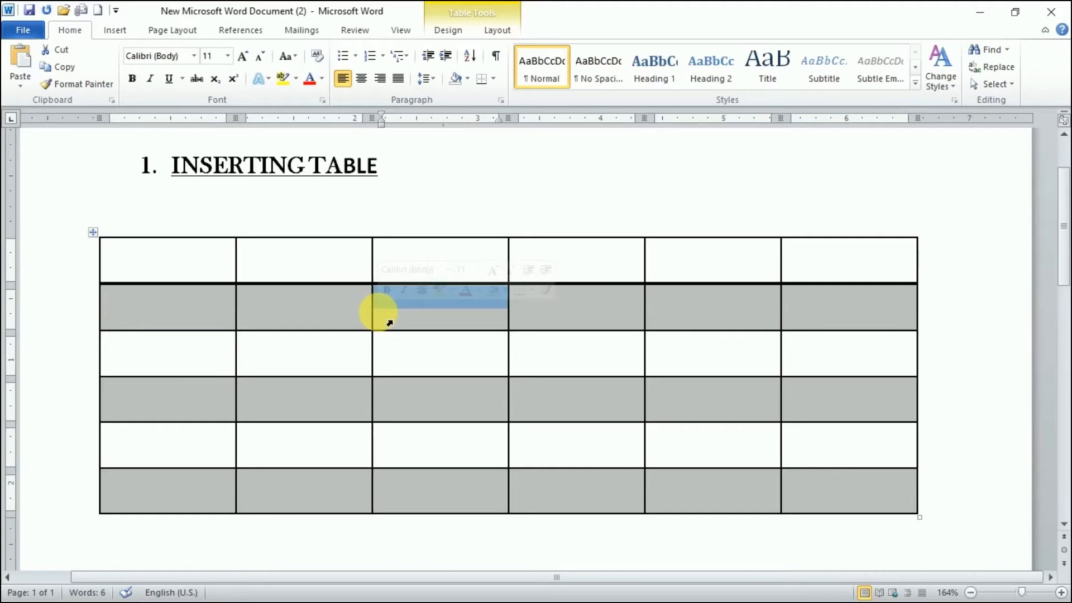
{"action": "left_click", "coordinate": [132, 319]}
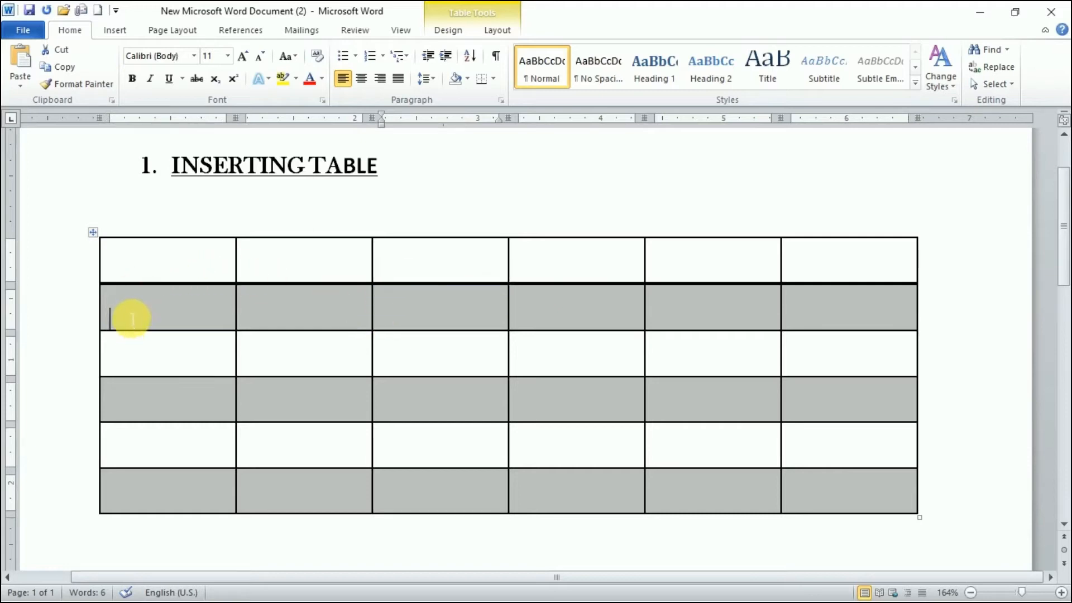
Select the table's second, third and fourth rows one after another across all columns, and clear the selection.
{"action": "left_click_drag", "start_coordinate": [126, 316], "coordinate": [851, 315]}
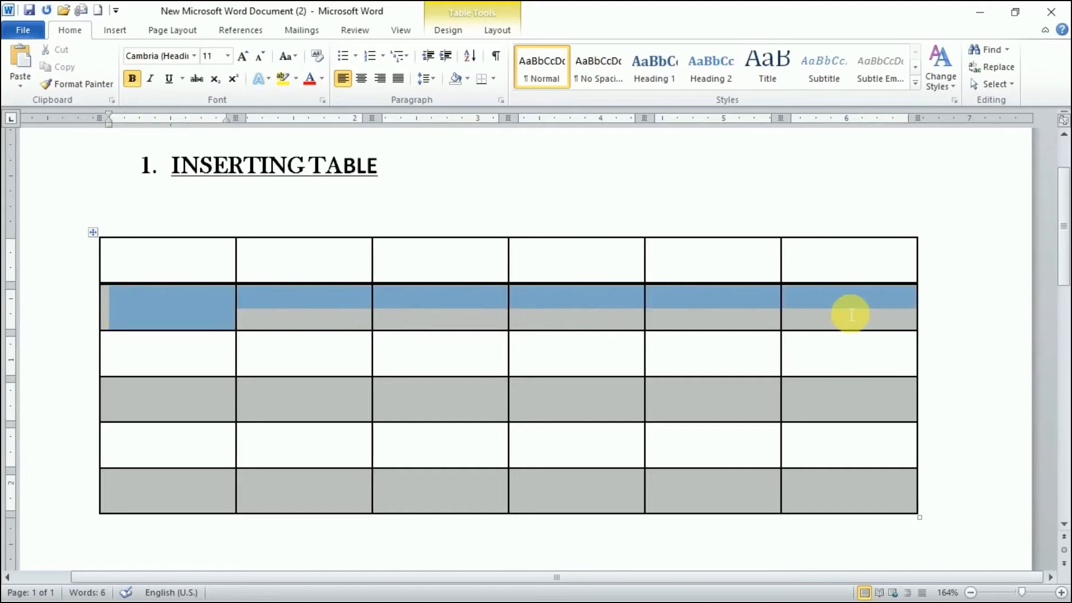
{"action": "left_click_drag", "start_coordinate": [144, 363], "coordinate": [862, 353]}
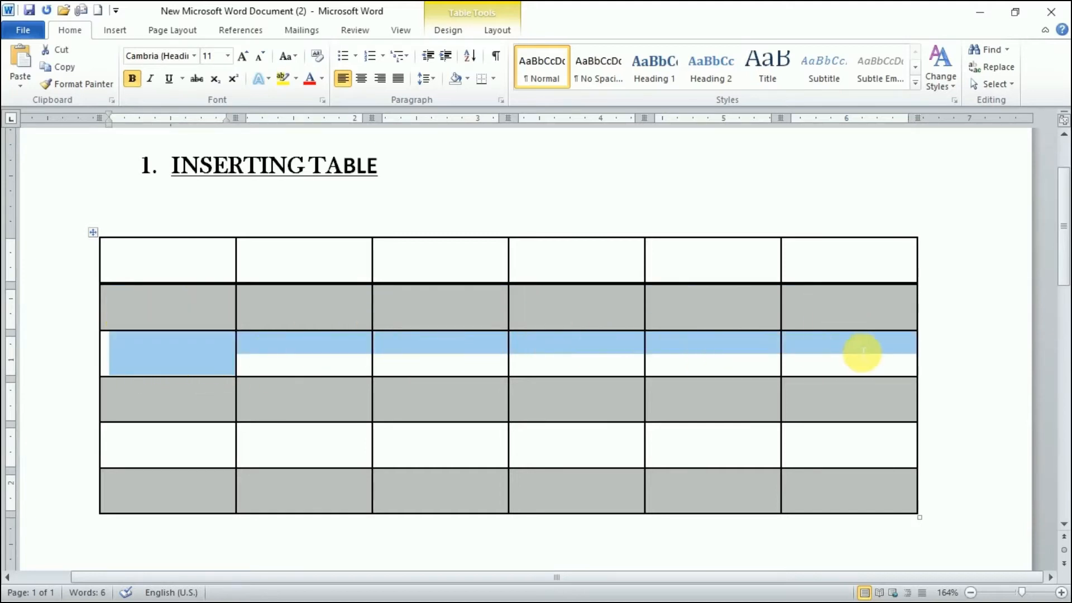
{"action": "left_click_drag", "start_coordinate": [150, 412], "coordinate": [854, 419]}
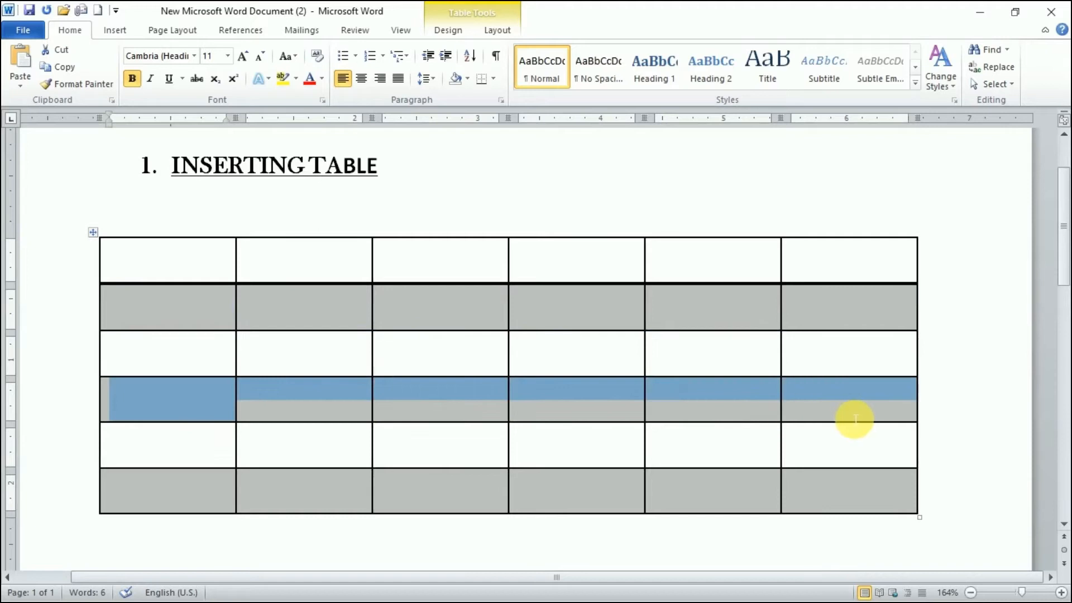
{"action": "left_click", "coordinate": [506, 202]}
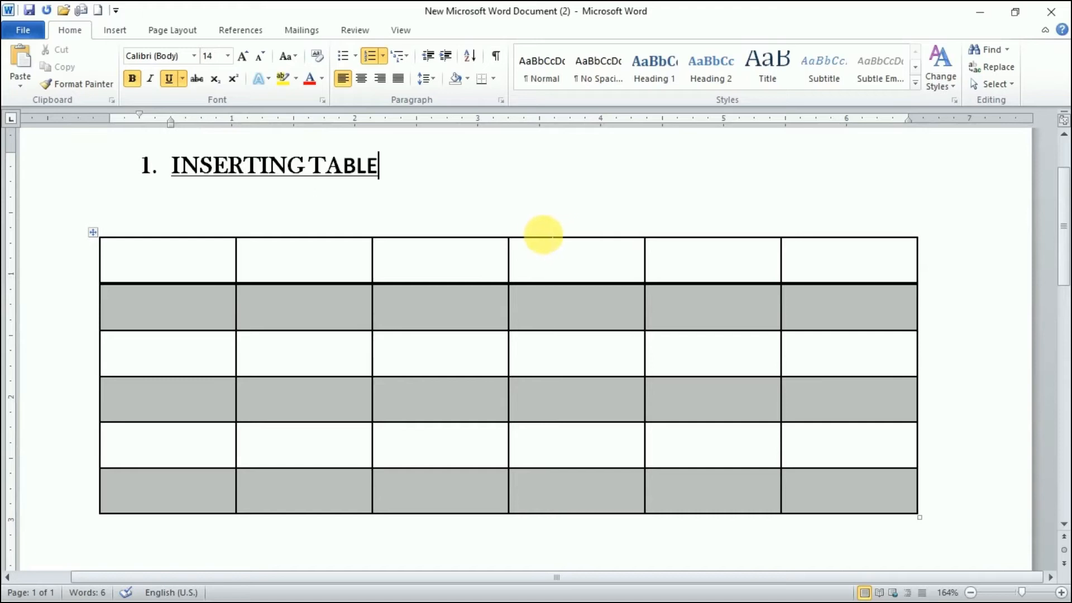
Select the table's fourth and fifth columns one after another, followed by the entire table, and clear the selection.
{"action": "left_click", "coordinate": [451, 252]}
{"action": "left_click", "coordinate": [563, 249]}
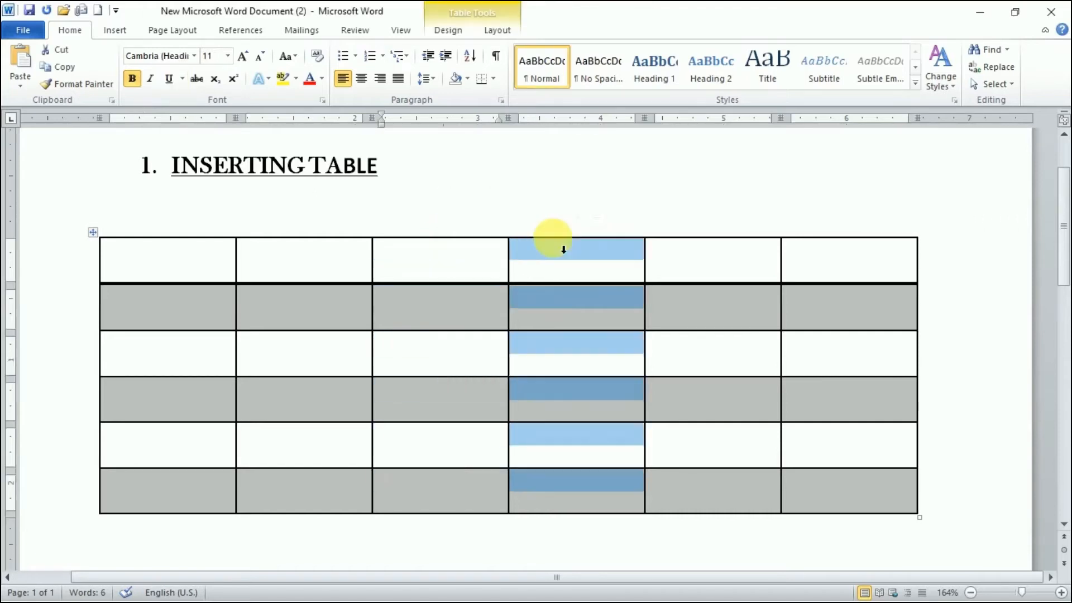
{"action": "left_click", "coordinate": [701, 235]}
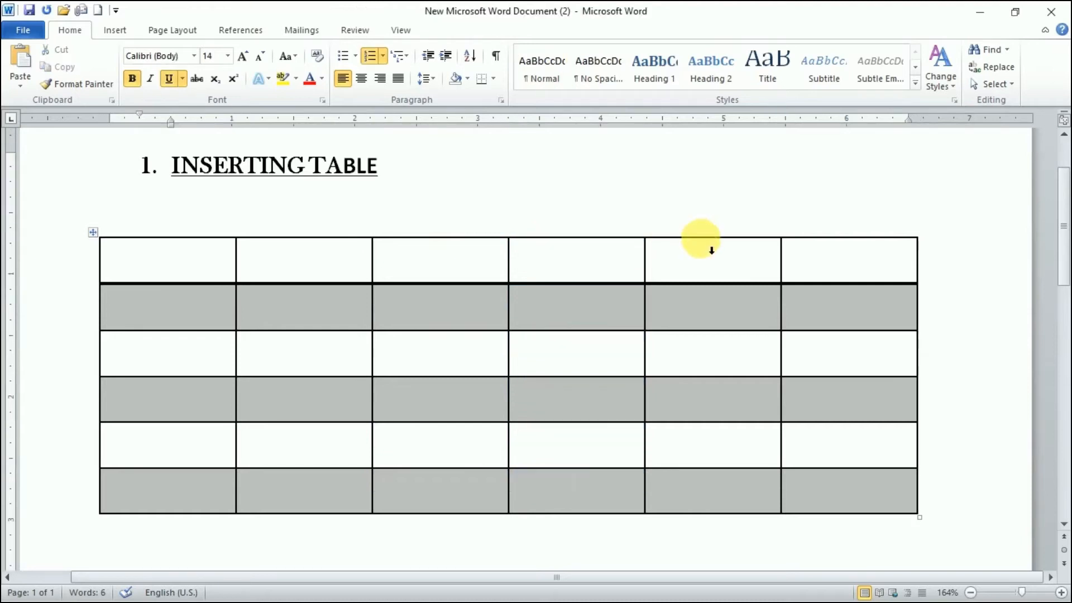
{"action": "left_click", "coordinate": [711, 251]}
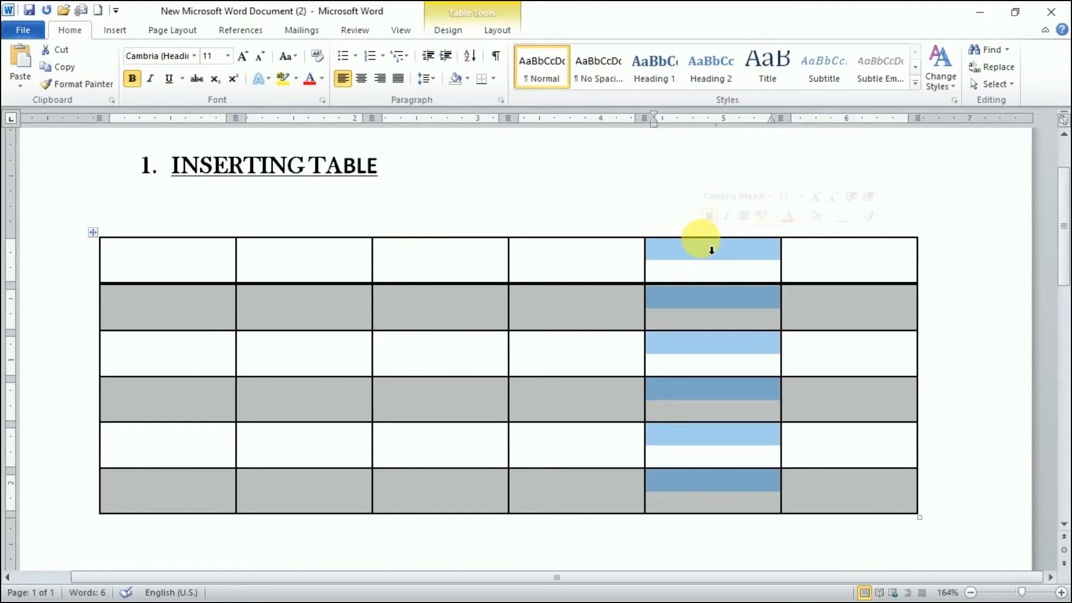
{"action": "left_click", "coordinate": [524, 176]}
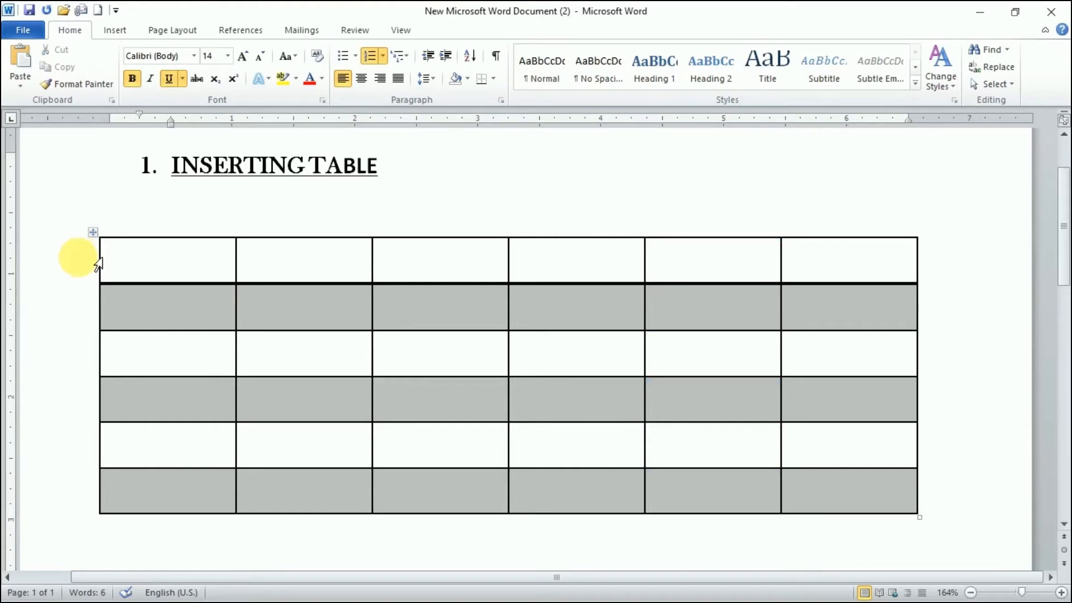
{"action": "left_click", "coordinate": [93, 232]}
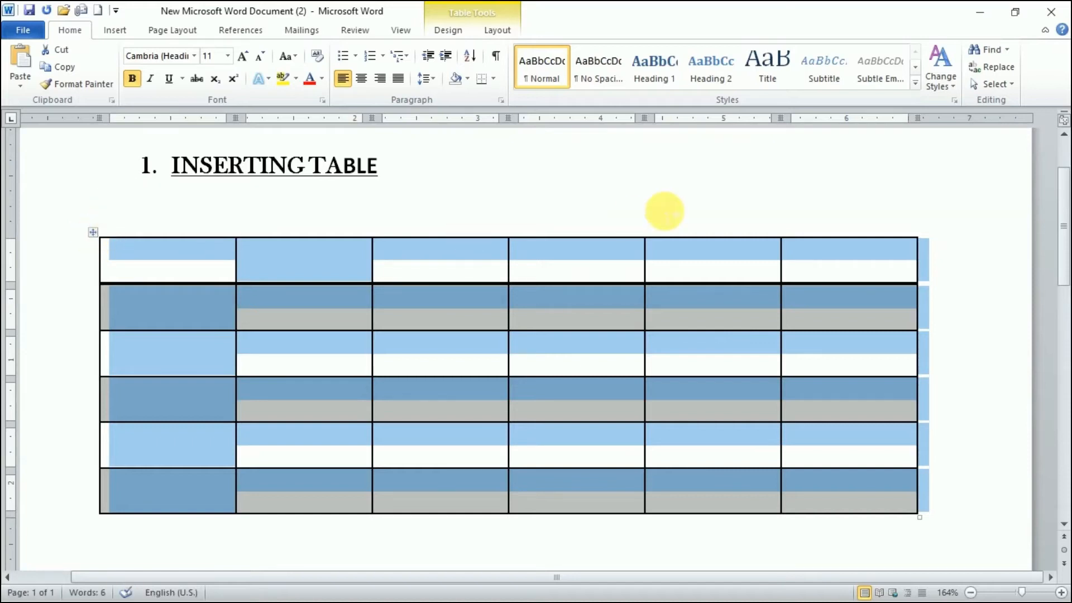
{"action": "left_click", "coordinate": [740, 206]}
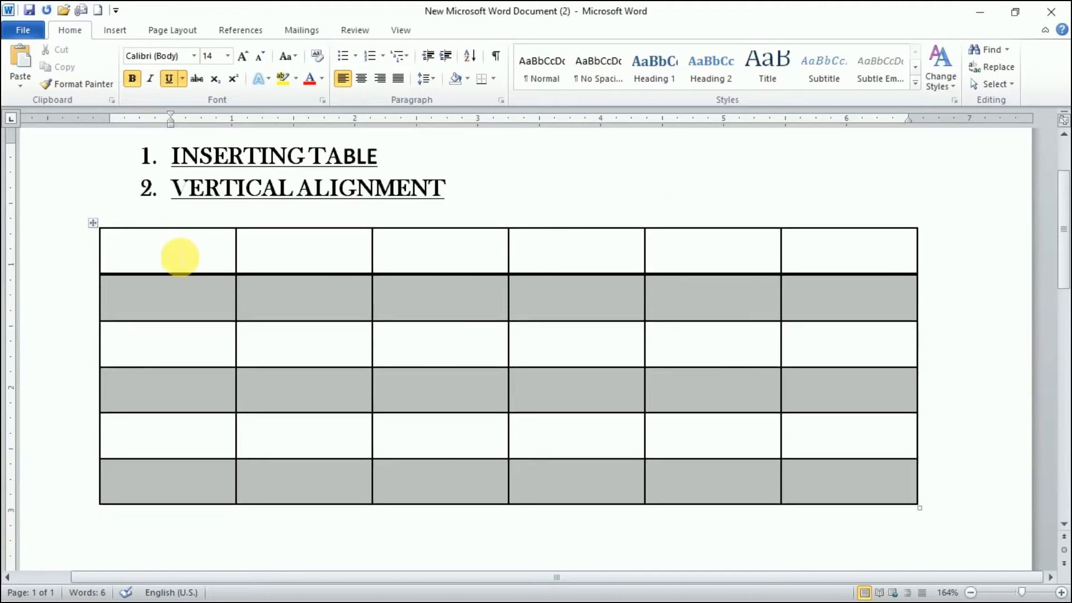
Place the cursor in the table's first cell and bring up the table layout options for cell alignment.
{"action": "left_click", "coordinate": [179, 253]}
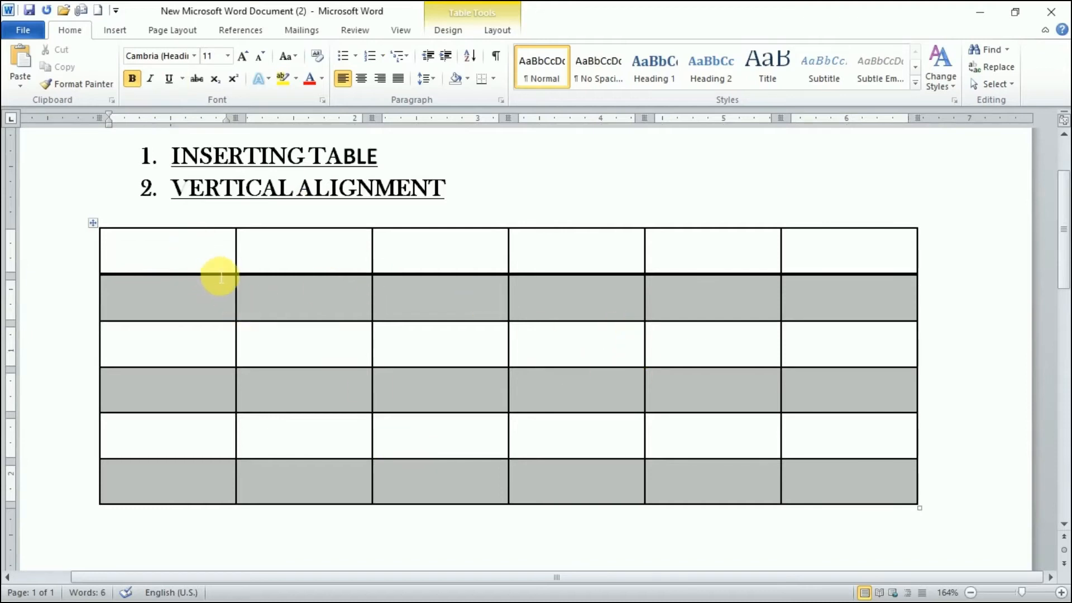
{"action": "left_click", "coordinate": [744, 164]}
{"action": "left_click", "coordinate": [156, 271]}
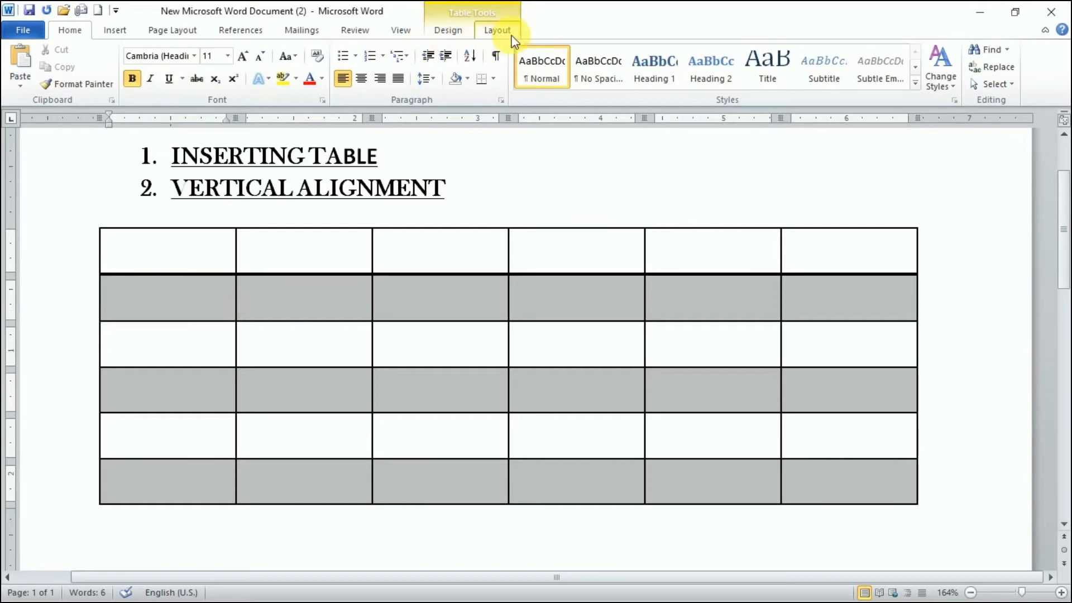
{"action": "left_click", "coordinate": [497, 30]}
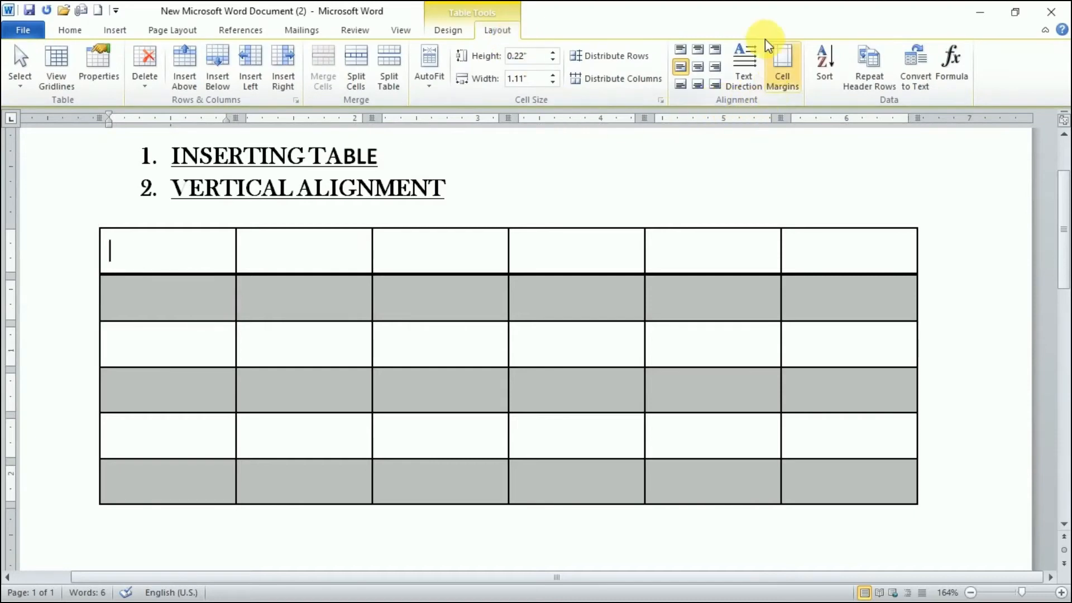